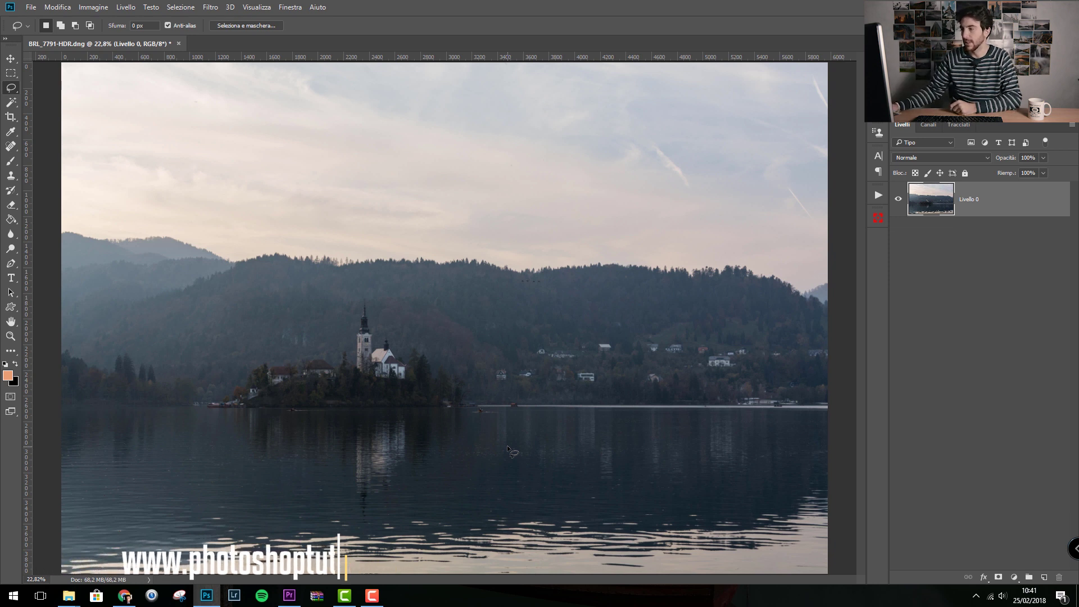
Step: Run TMPanel v3.1's HSL PRO on the Lake Bled photo and position its dialog
{"action": "left_click", "coordinate": [875, 219]}
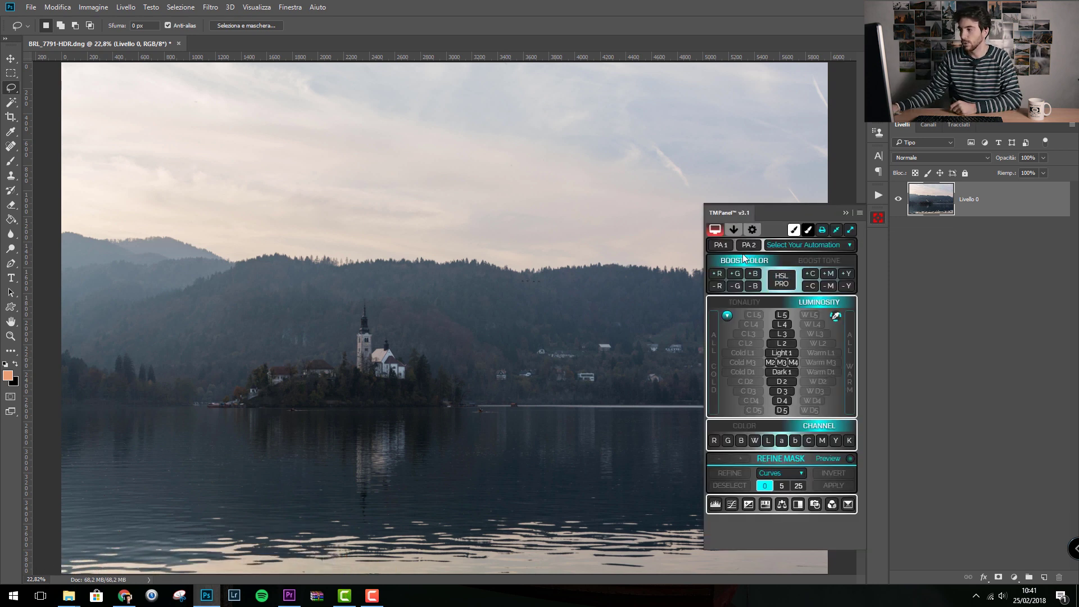
{"action": "left_click", "coordinate": [788, 284]}
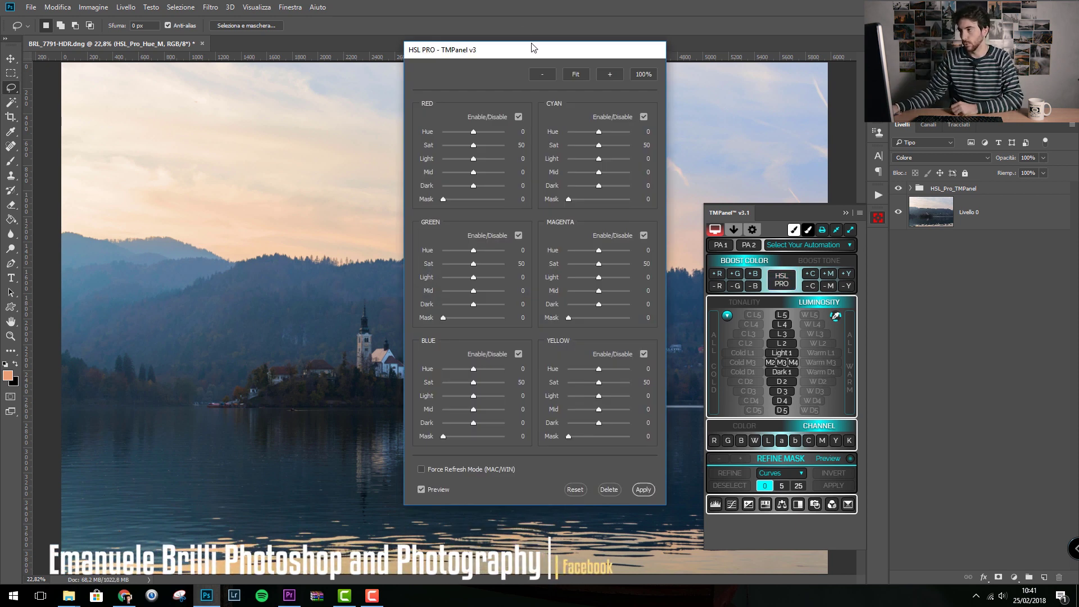
{"action": "left_click_drag", "start_coordinate": [543, 54], "coordinate": [522, 81]}
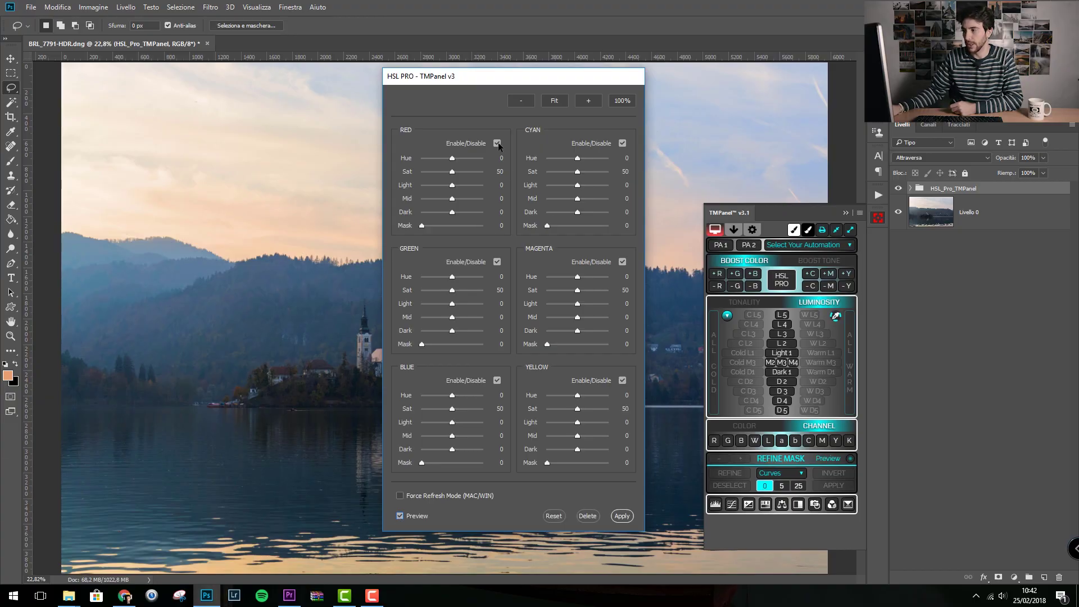
Step: Disable the Red, Green, Blue and Cyan adjustments in HSL PRO, and enable Yellow
{"action": "left_click", "coordinate": [497, 142]}
{"action": "left_click", "coordinate": [496, 261]}
{"action": "left_click", "coordinate": [497, 381]}
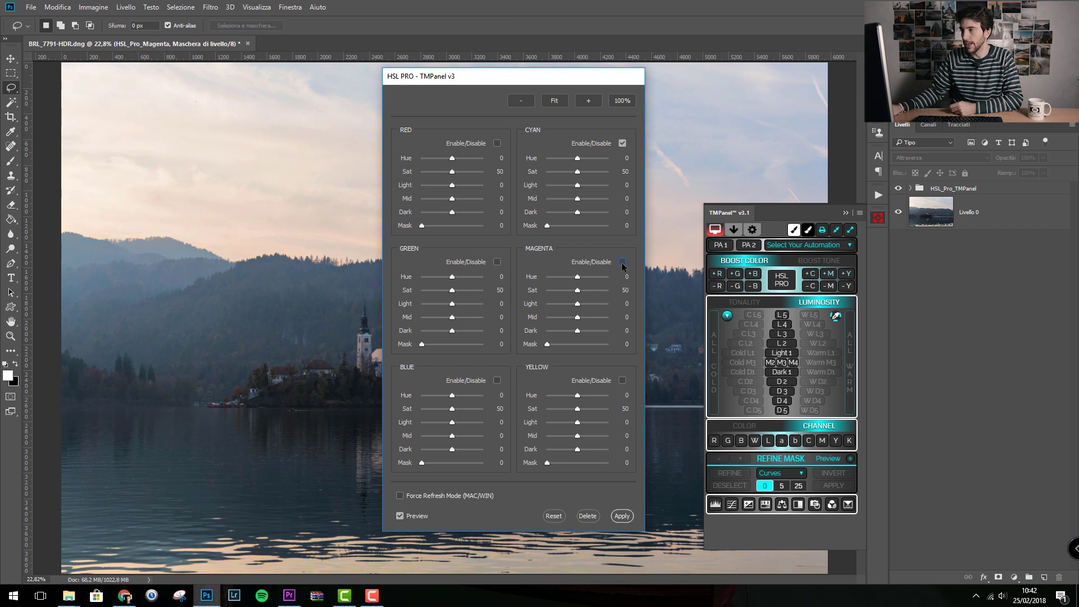
{"action": "left_click", "coordinate": [622, 144]}
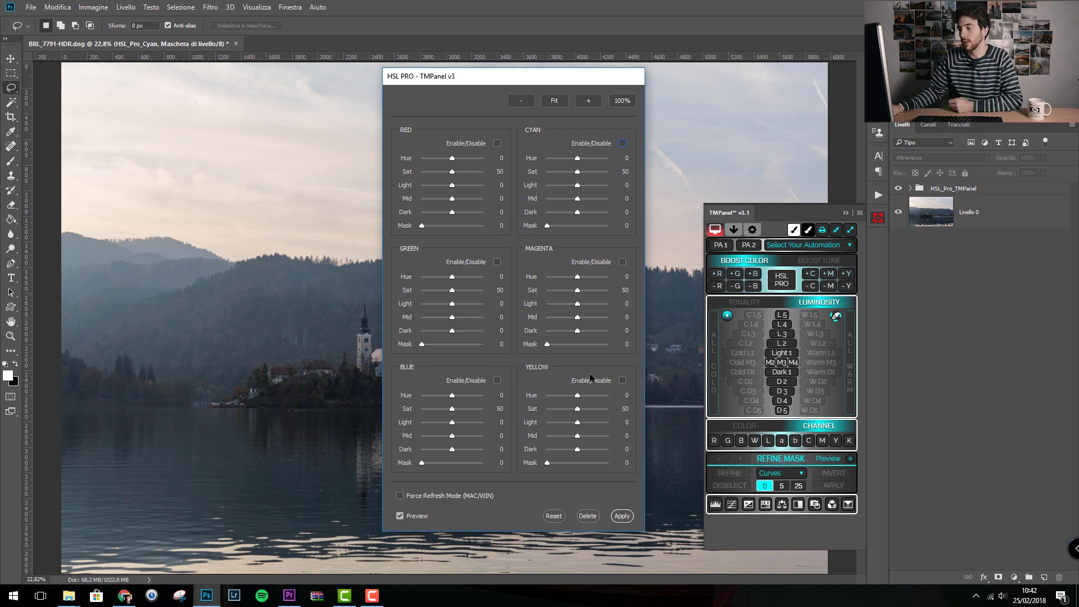
{"action": "left_click", "coordinate": [622, 381]}
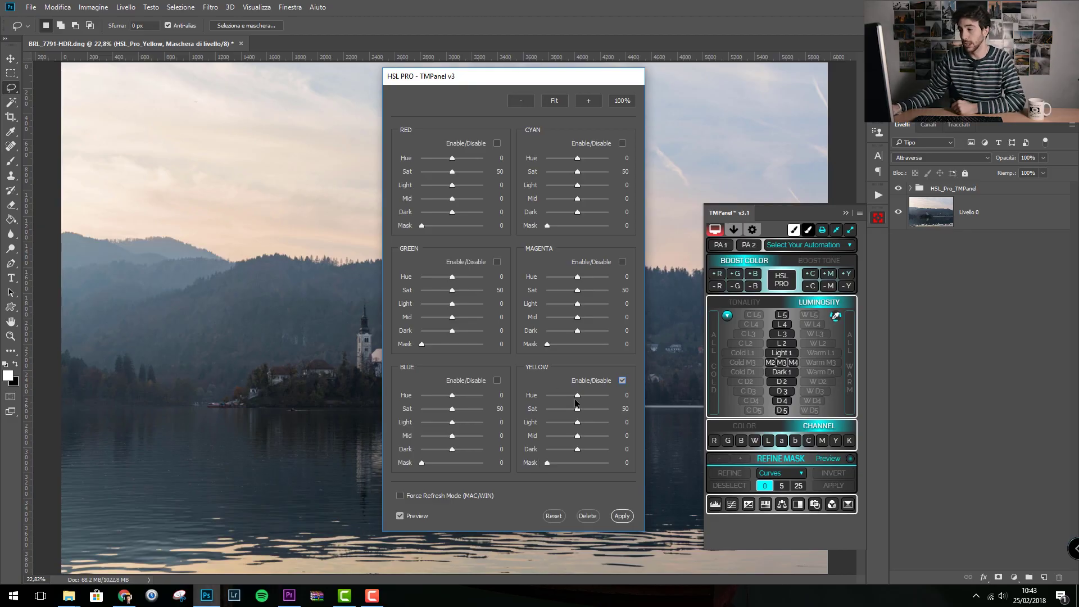
Step: Set the Yellow Hue to -8, toggling Yellow off and on to compare
{"action": "left_click_drag", "start_coordinate": [497, 86], "coordinate": [591, 85]}
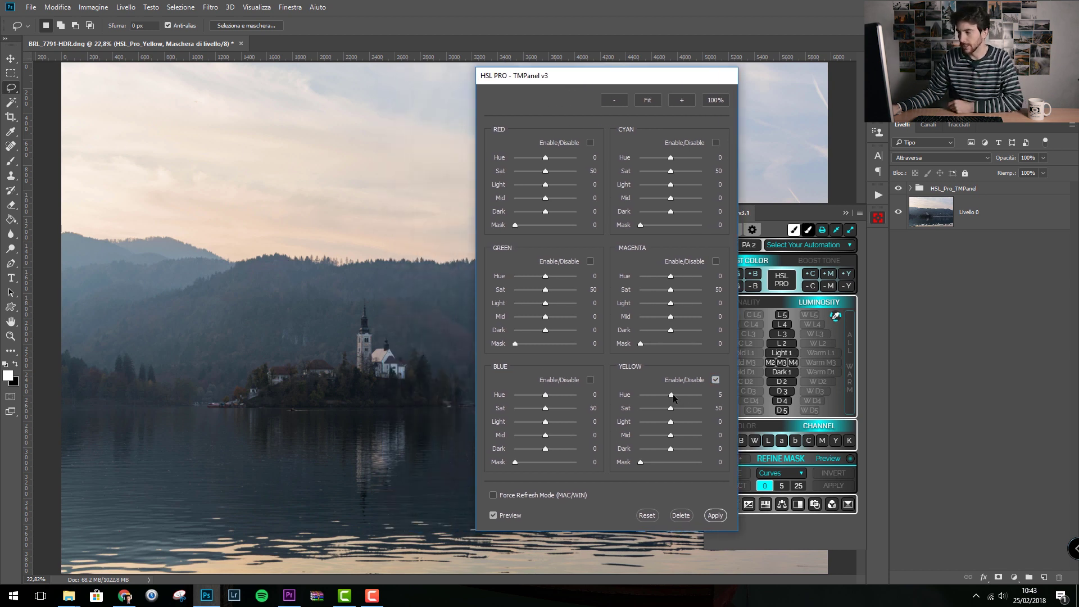
{"action": "left_click_drag", "start_coordinate": [684, 394], "coordinate": [684, 394]}
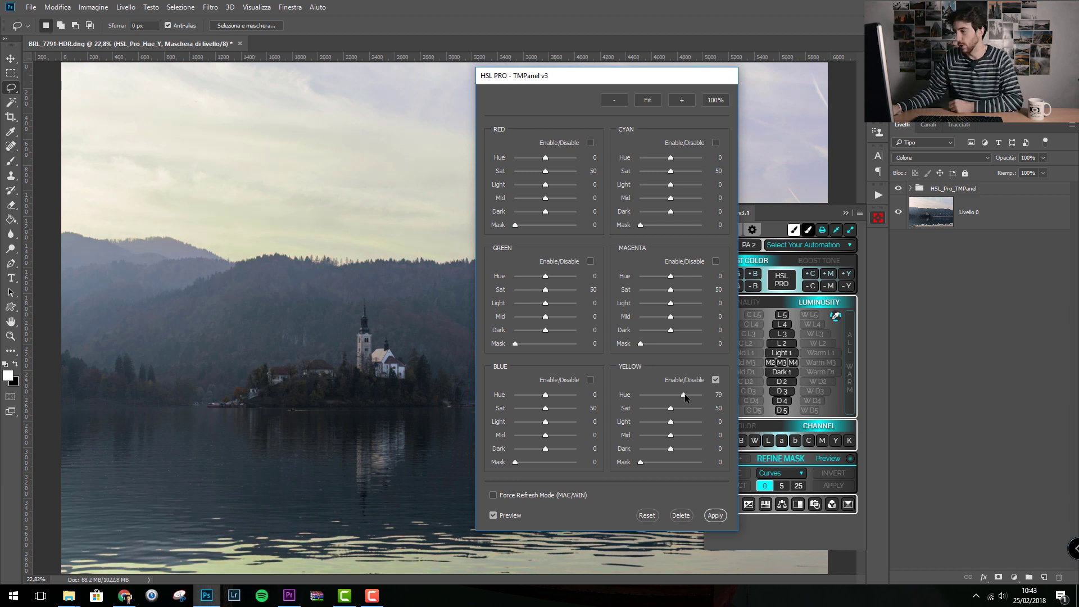
{"action": "left_click_drag", "start_coordinate": [685, 395], "coordinate": [650, 395]}
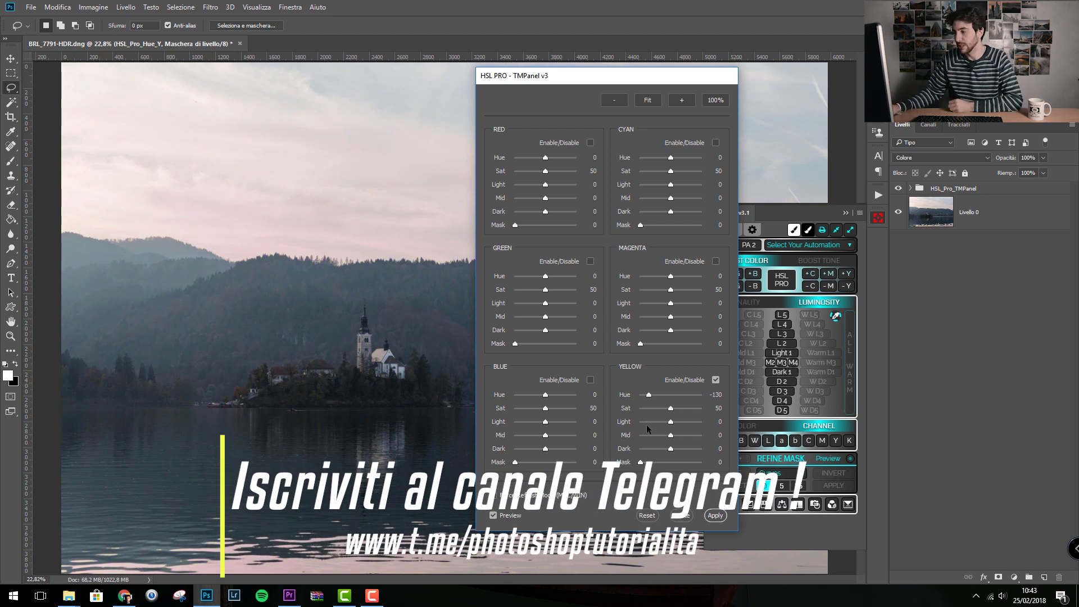
{"action": "left_click_drag", "start_coordinate": [649, 396], "coordinate": [670, 396]}
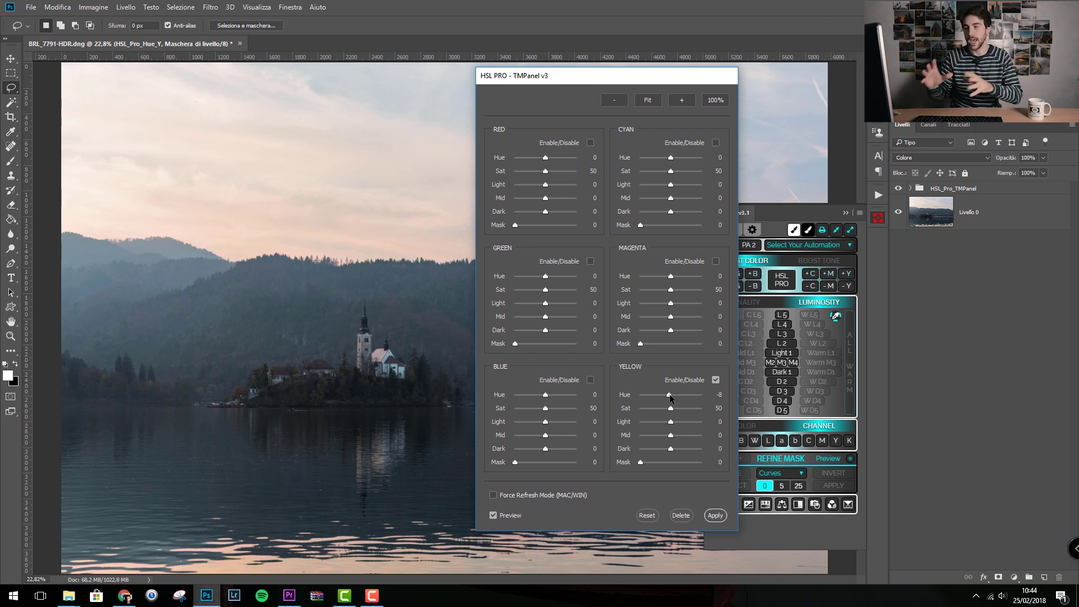
{"action": "left_click", "coordinate": [716, 381]}
{"action": "left_click", "coordinate": [716, 381]}
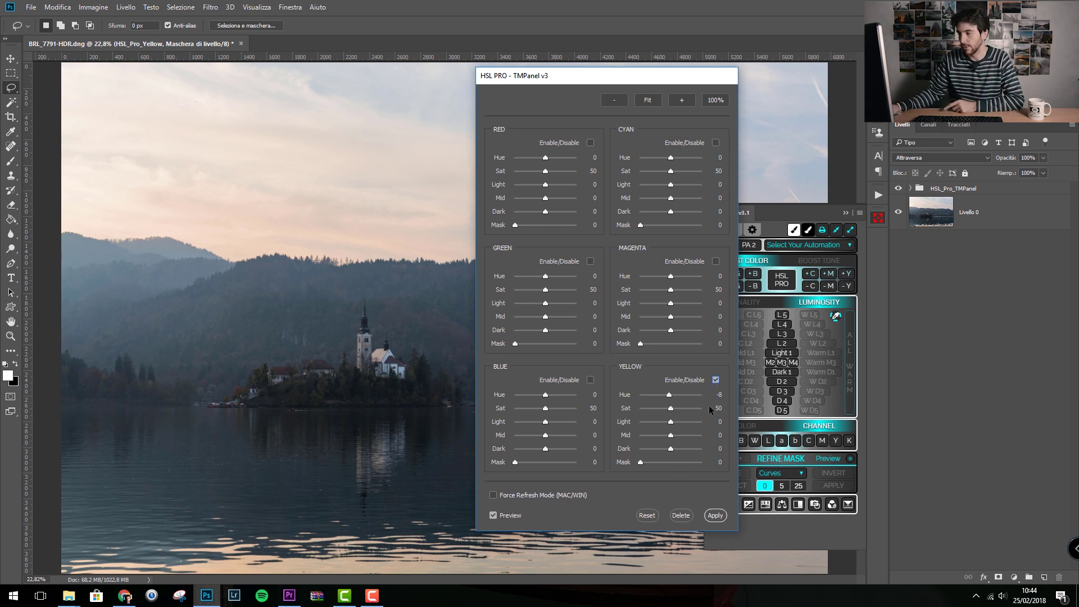
Step: Set Yellow saturation to 60 after trying 100, and the layer opacity to 60%
{"action": "left_click_drag", "start_coordinate": [691, 409], "coordinate": [711, 407]}
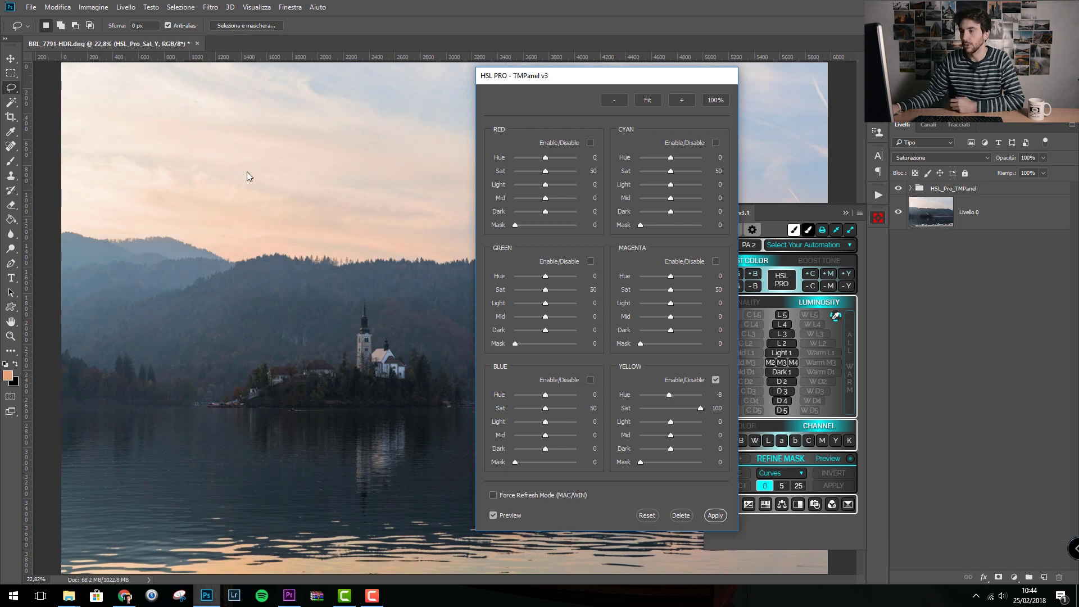
{"action": "mouse_move", "coordinate": [506, 84]}
{"action": "left_mouse_down"}
{"action": "mouse_move", "coordinate": [453, 88]}
{"action": "mouse_move", "coordinate": [476, 88]}
{"action": "left_mouse_up"}
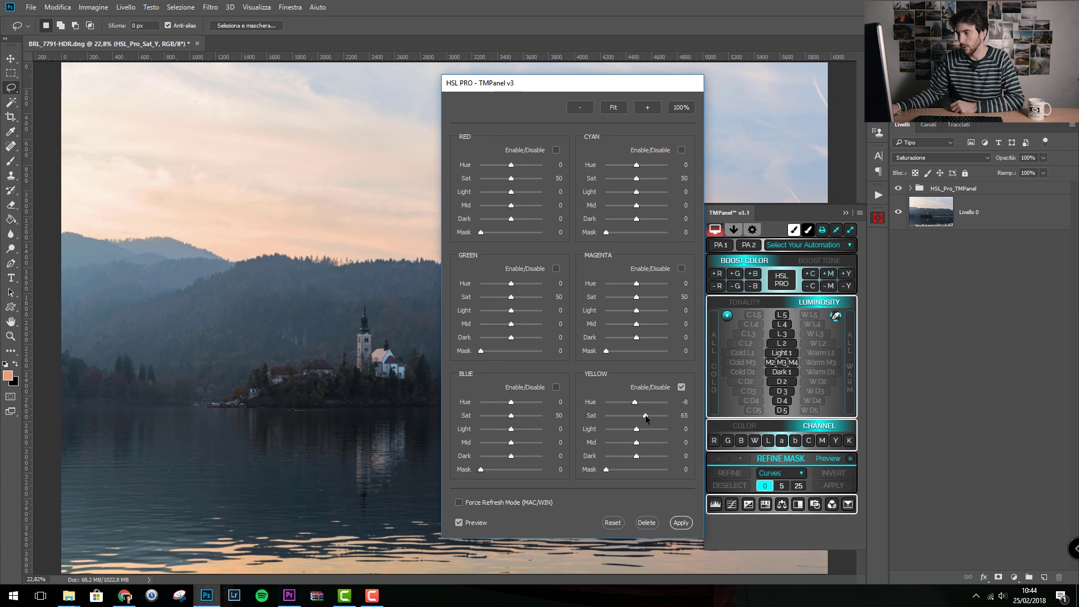
{"action": "left_click_drag", "start_coordinate": [645, 419], "coordinate": [644, 419]}
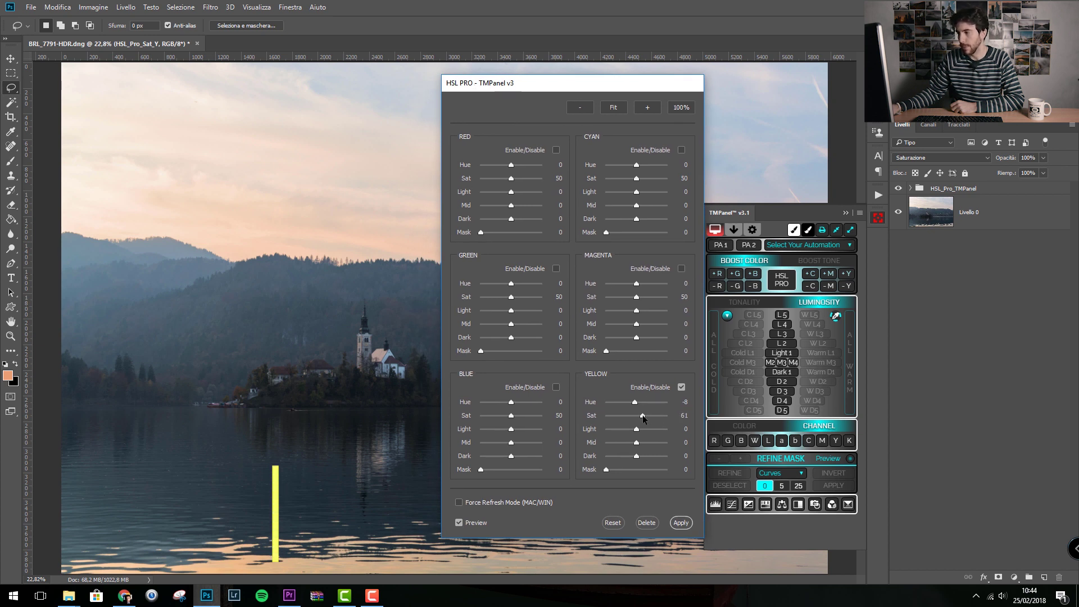
{"action": "key", "text": "6"}
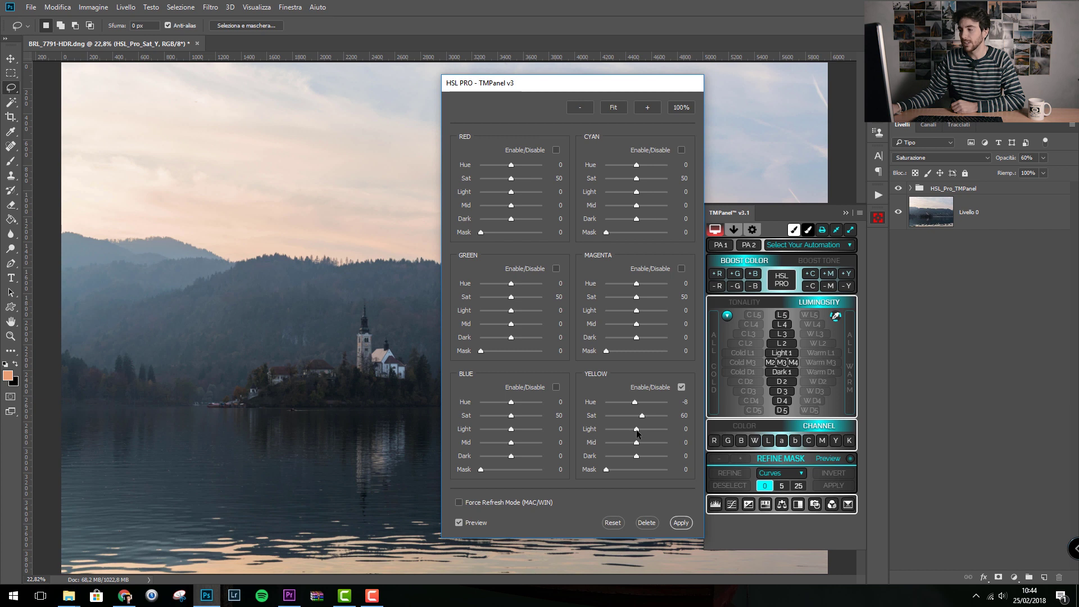
Step: Set Yellow Light -20, Mid 14 and Dark 11, then re-enable the Red adjustment
{"action": "left_click_drag", "start_coordinate": [625, 430], "coordinate": [624, 430]}
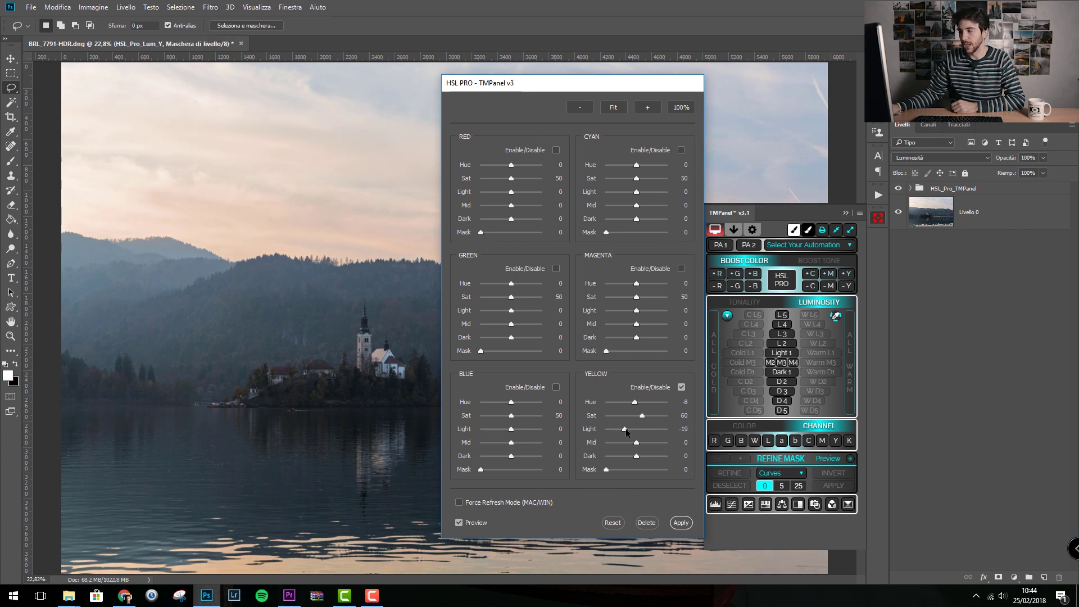
{"action": "left_click_drag", "start_coordinate": [534, 79], "coordinate": [618, 81]}
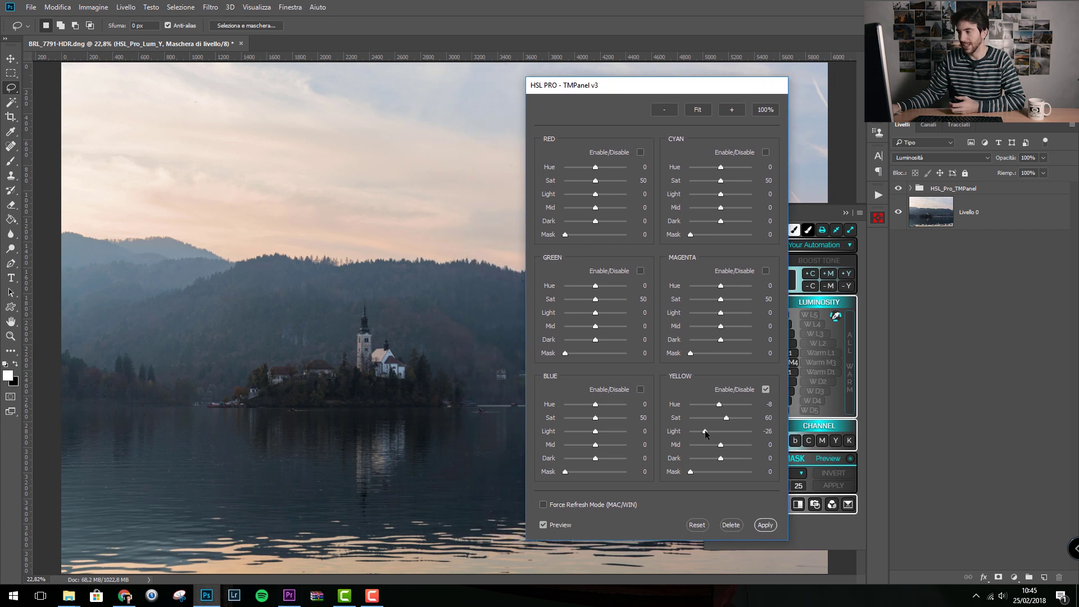
{"action": "left_click_drag", "start_coordinate": [685, 431], "coordinate": [652, 429]}
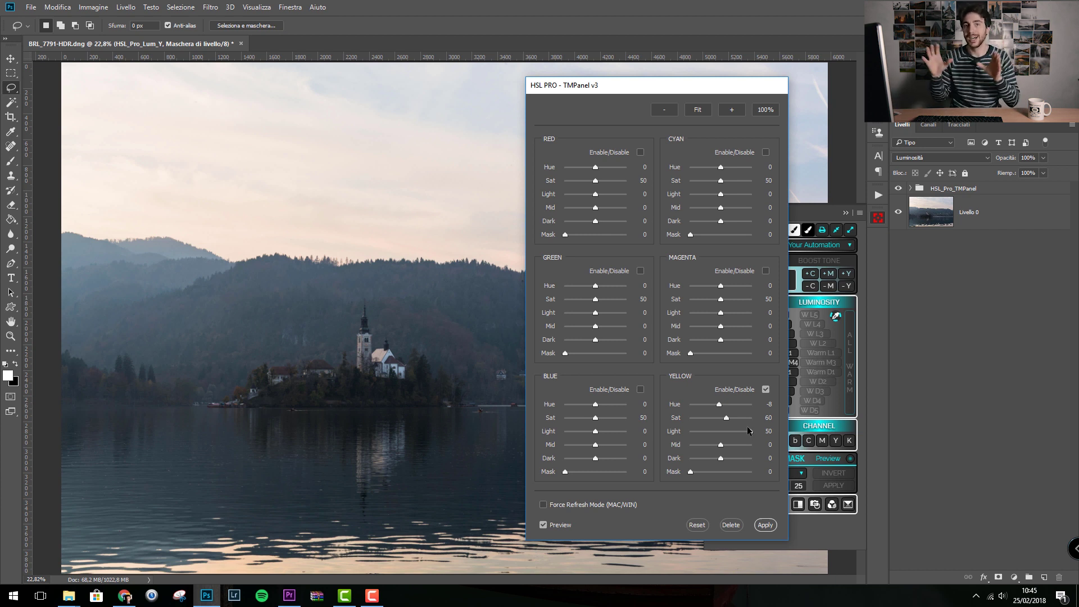
{"action": "left_click_drag", "start_coordinate": [752, 431], "coordinate": [719, 432]}
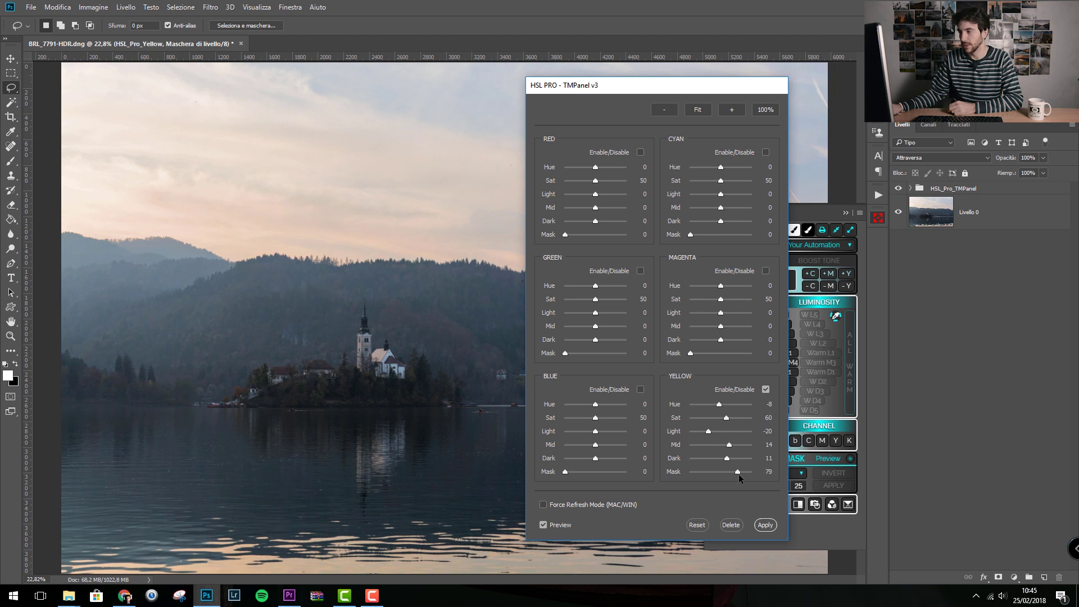
{"action": "left_click", "coordinate": [766, 390]}
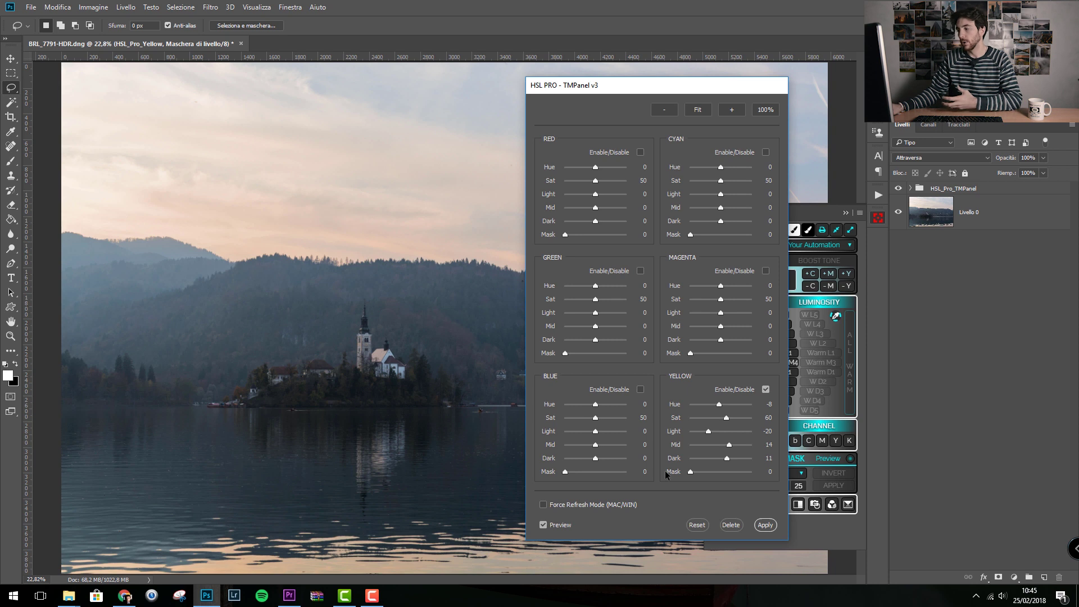
{"action": "left_click_drag", "start_coordinate": [611, 85], "coordinate": [726, 87]}
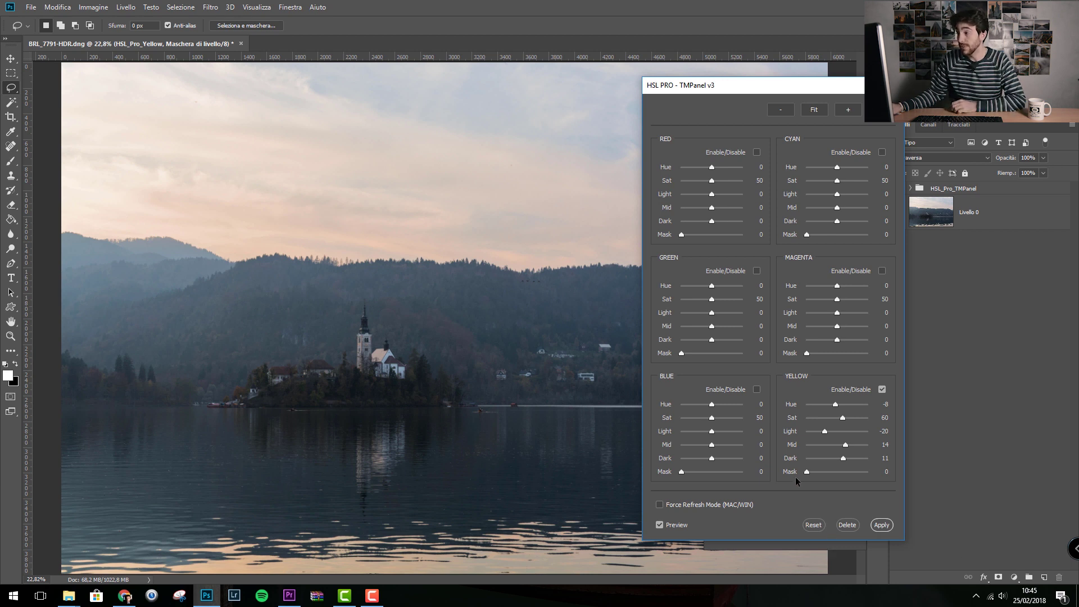
{"action": "left_click", "coordinate": [756, 153]}
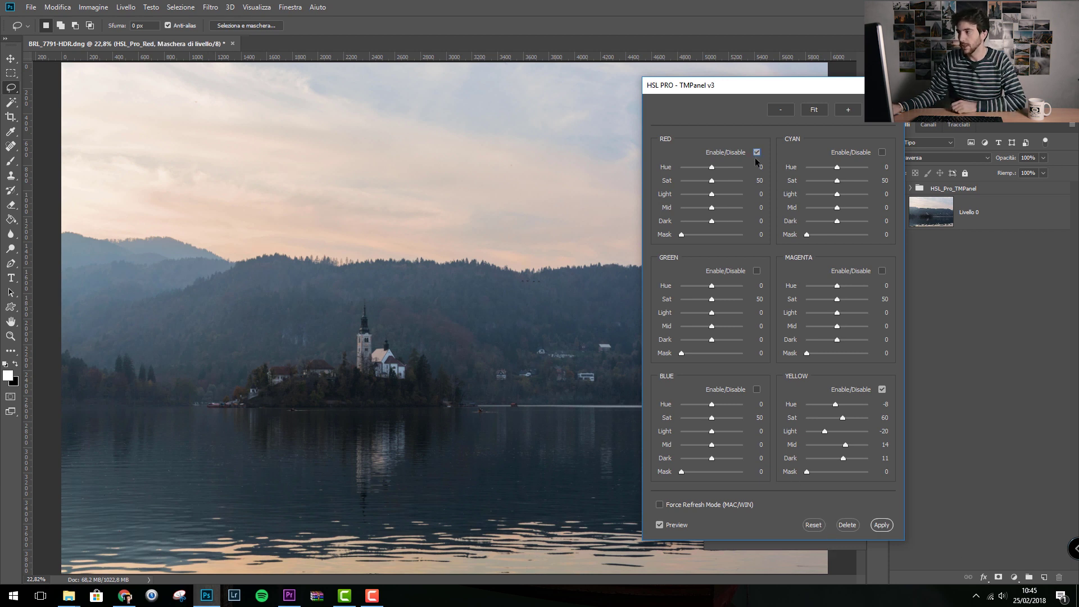
Step: Set Red to Sat 62, Light -50, Mid -50 and Mask 36, and enable Blue
{"action": "left_click", "coordinate": [720, 181]}
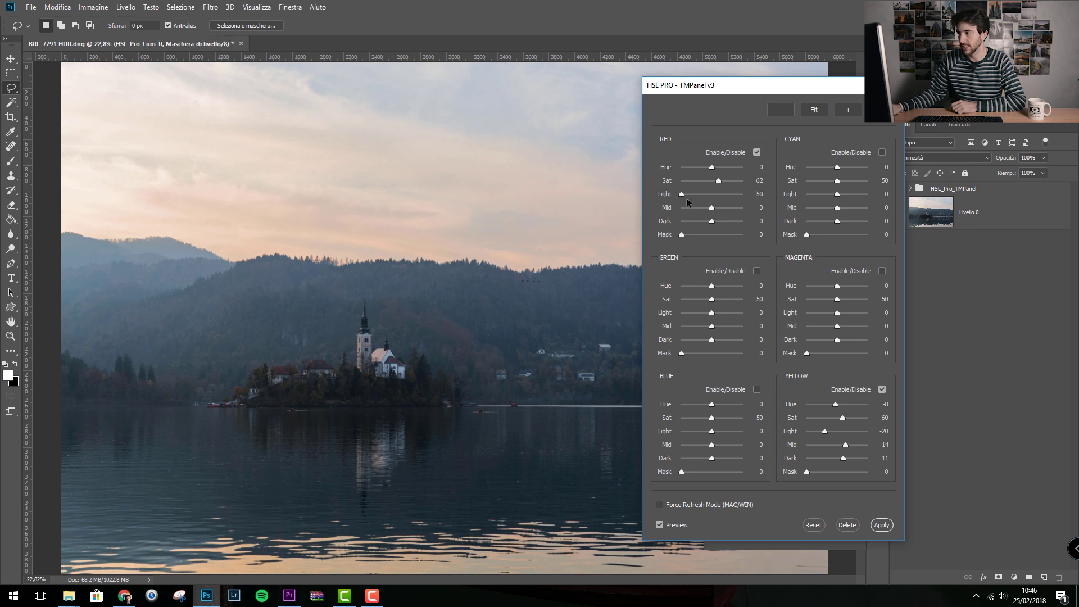
{"action": "left_click_drag", "start_coordinate": [713, 208], "coordinate": [697, 208]}
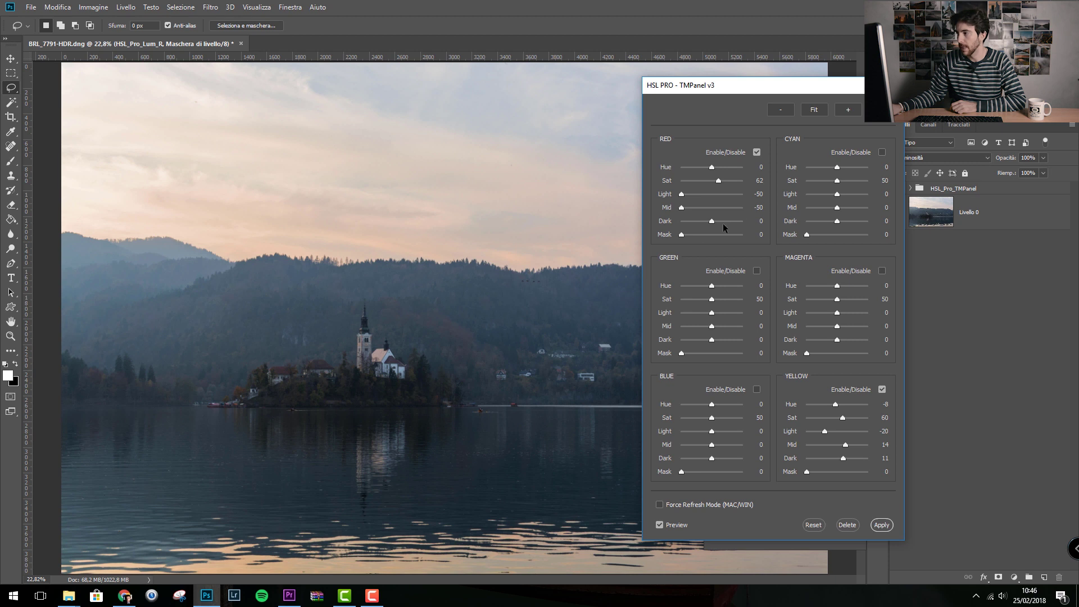
{"action": "left_click_drag", "start_coordinate": [703, 236], "coordinate": [705, 237]}
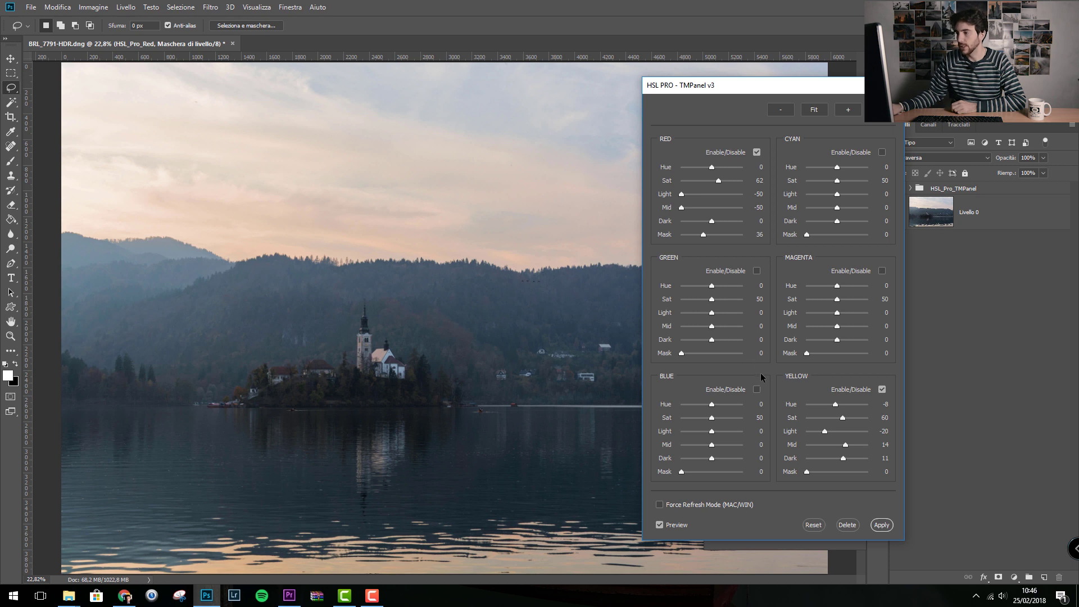
{"action": "left_click", "coordinate": [757, 390]}
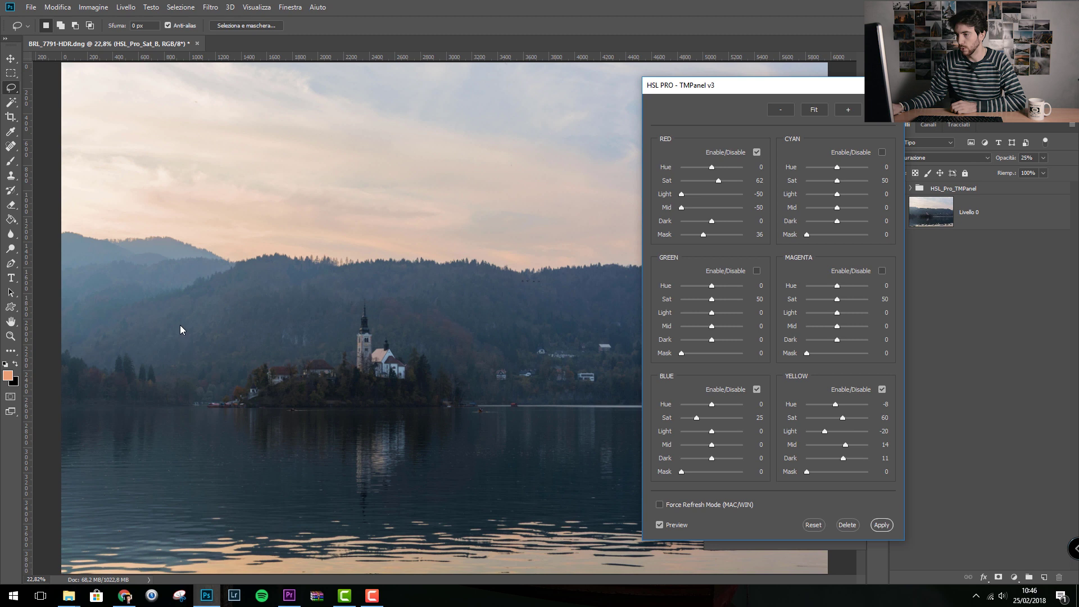
Step: Tune Blue to Sat 19, Light -42, Mid 24, Dark 14 and apply the grade as a layer
{"action": "left_click", "coordinate": [757, 390]}
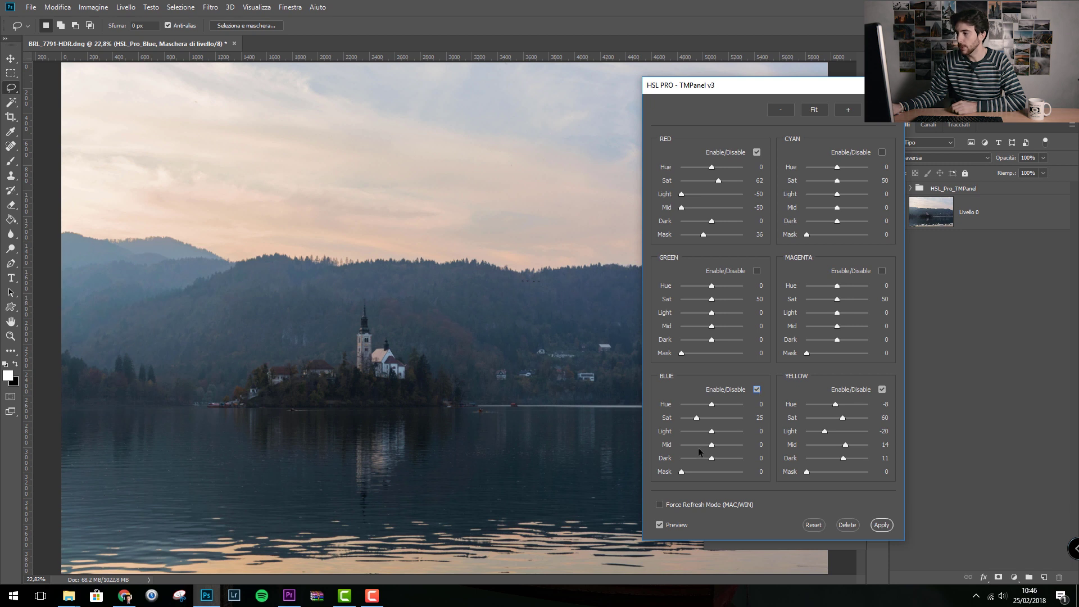
{"action": "left_click_drag", "start_coordinate": [714, 458], "coordinate": [716, 458]}
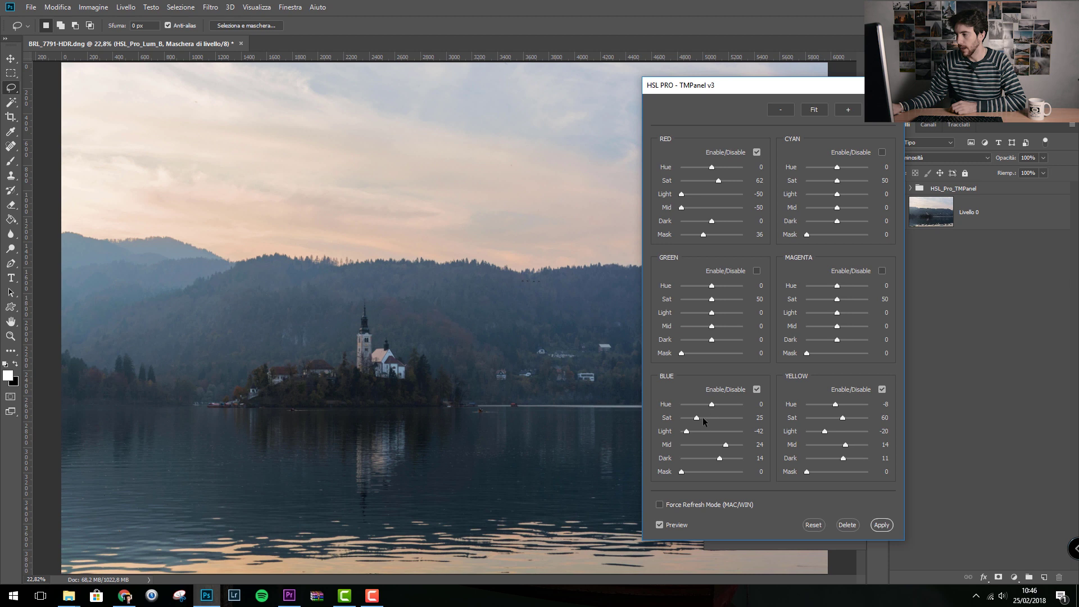
{"action": "left_click_drag", "start_coordinate": [697, 418], "coordinate": [694, 419]}
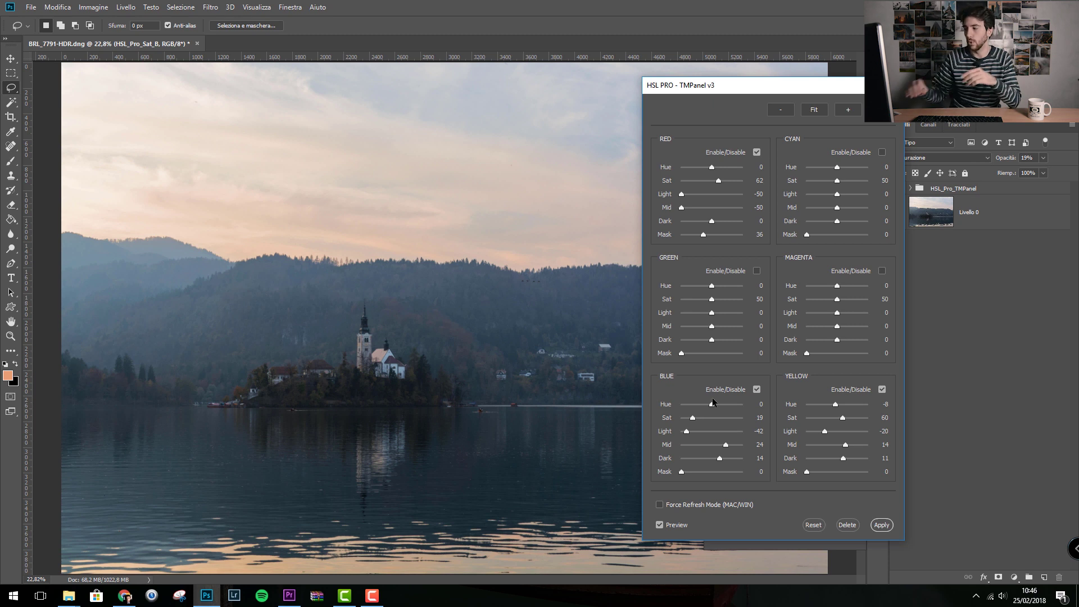
{"action": "left_click", "coordinate": [888, 525]}
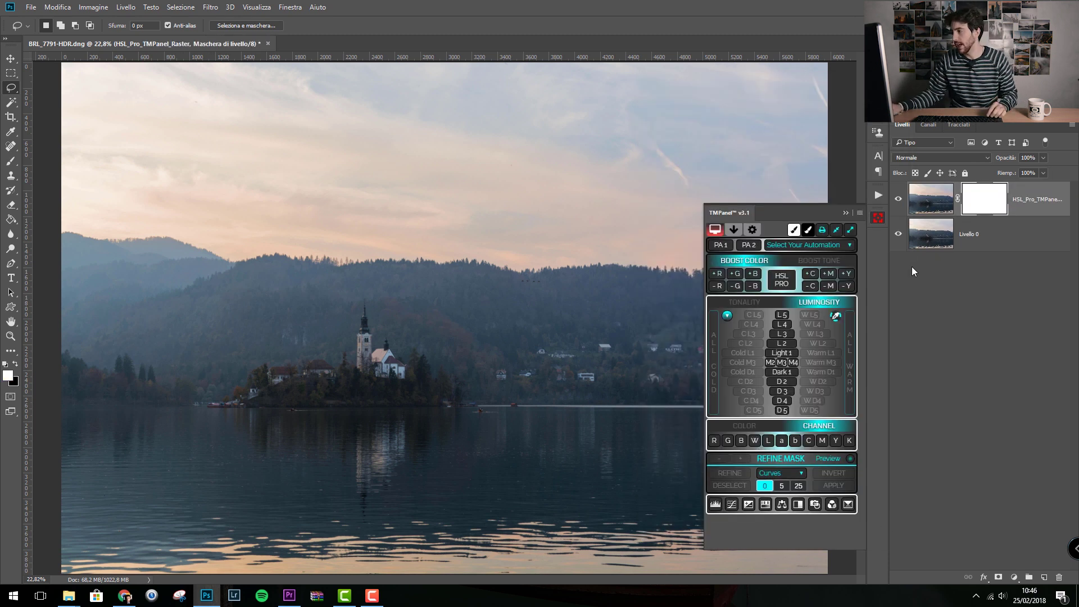
Step: Collapse TMPanel and toggle the HSL_Pro_TMPanel layer for a before/after comparison, leaving it visible
{"action": "left_click", "coordinate": [845, 213]}
{"action": "left_click", "coordinate": [899, 199]}
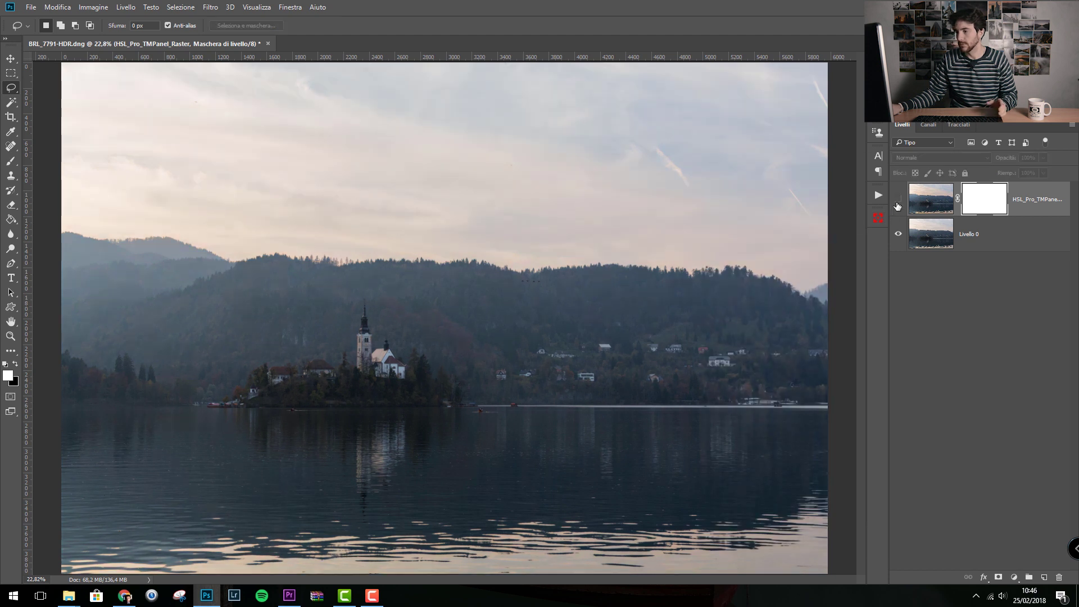
{"action": "left_click", "coordinate": [898, 200]}
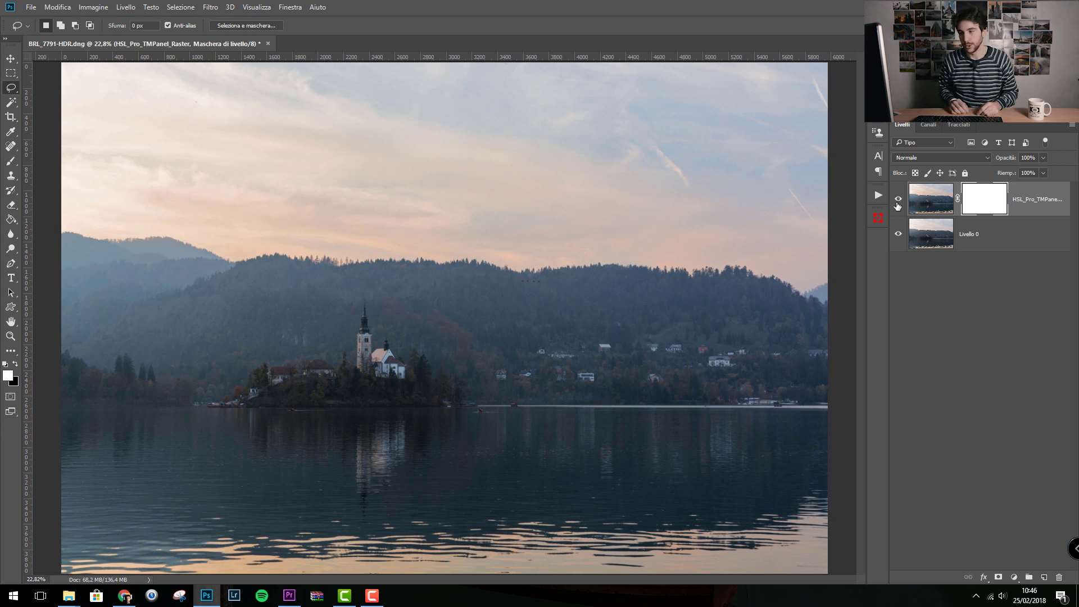
{"action": "left_click", "coordinate": [898, 204]}
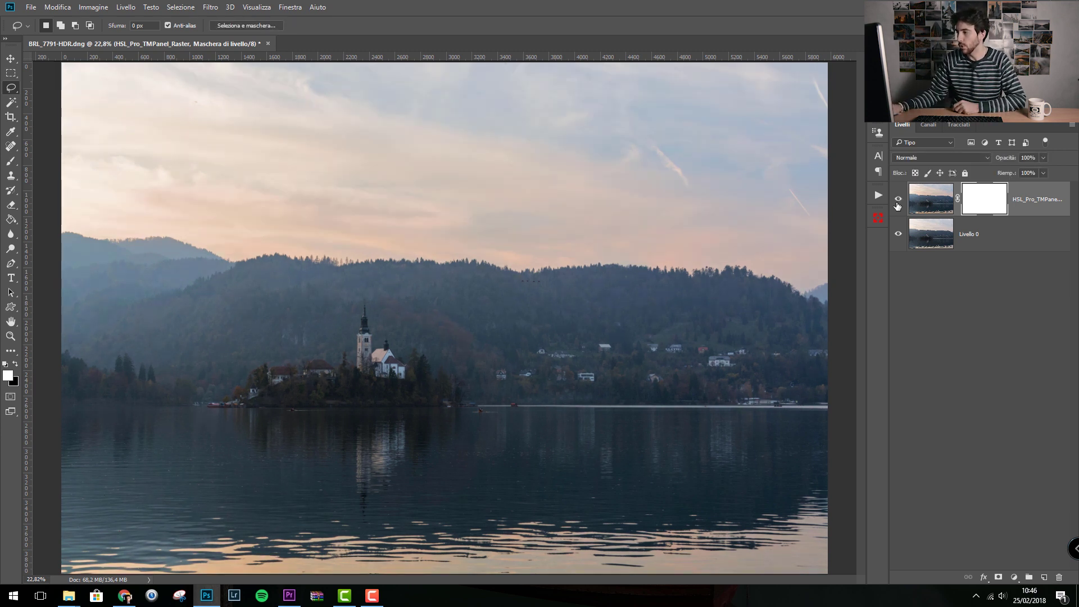
{"action": "left_click", "coordinate": [898, 203]}
{"action": "left_click", "coordinate": [897, 203]}
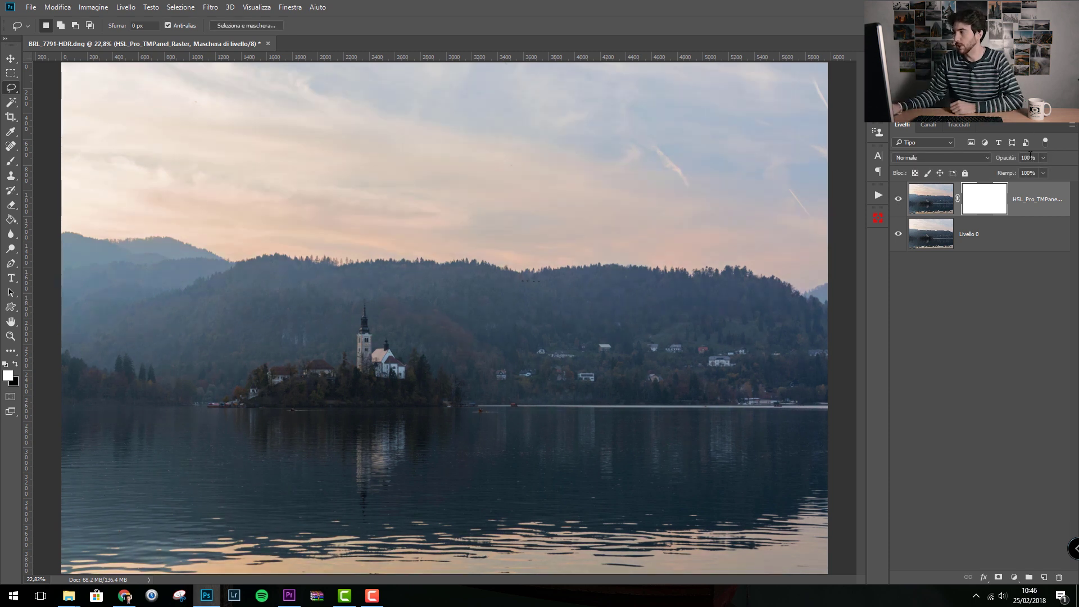
Step: Set the HSL_Pro_TMPanel layer's opacity to 50%
{"action": "key", "text": "5"}
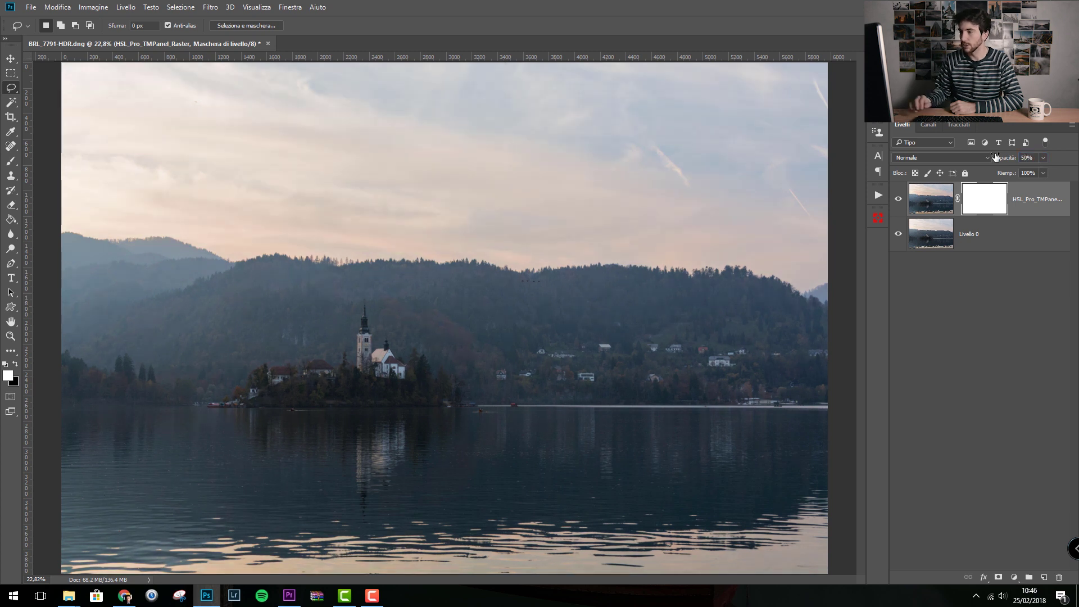